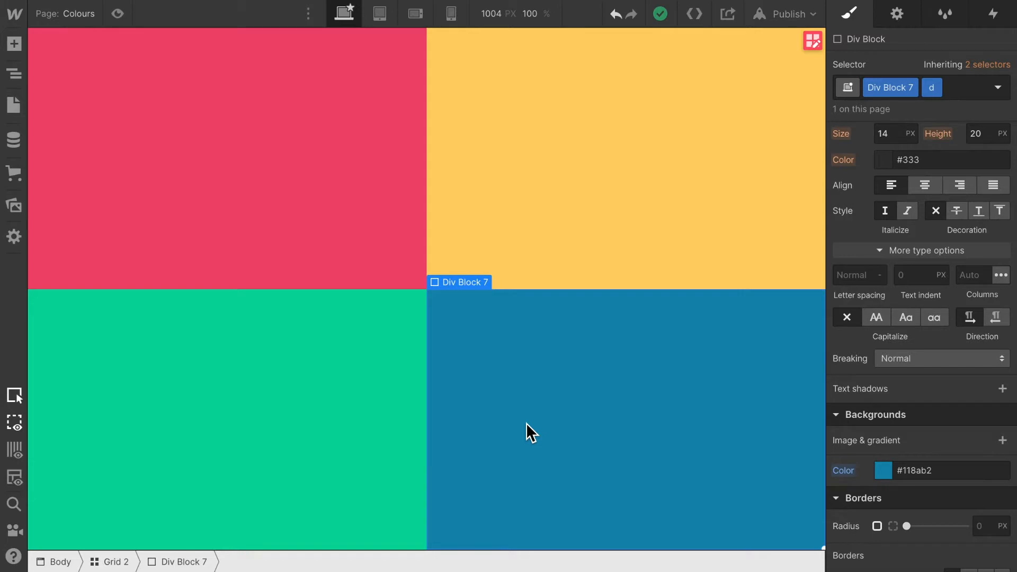
- Darken the background color of the red grid block to #be274b
{"action": "left_click", "coordinate": [237, 167]}
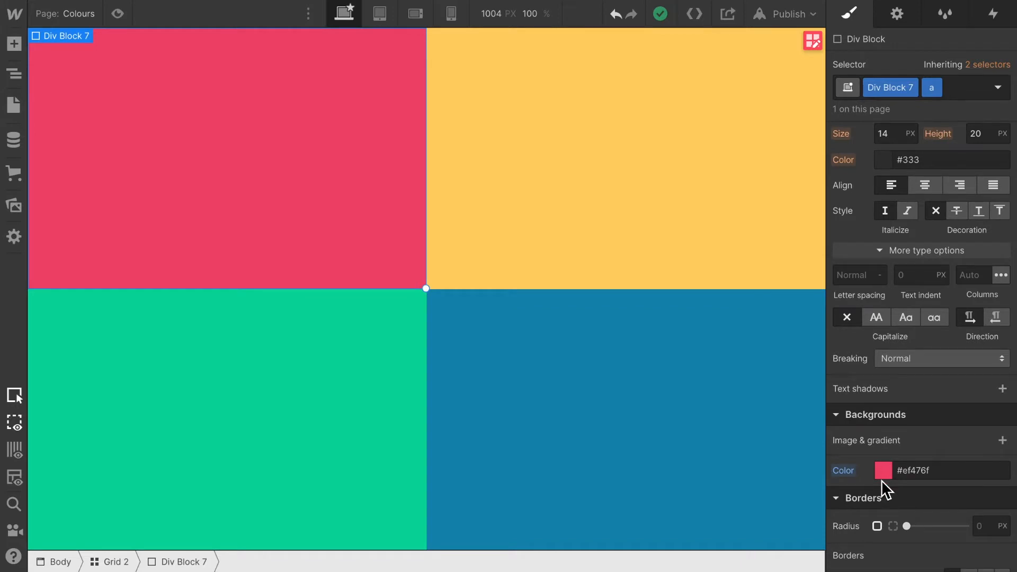
{"action": "scroll", "coordinate": [881, 480], "scroll_direction": "down", "scroll_amount": 1}
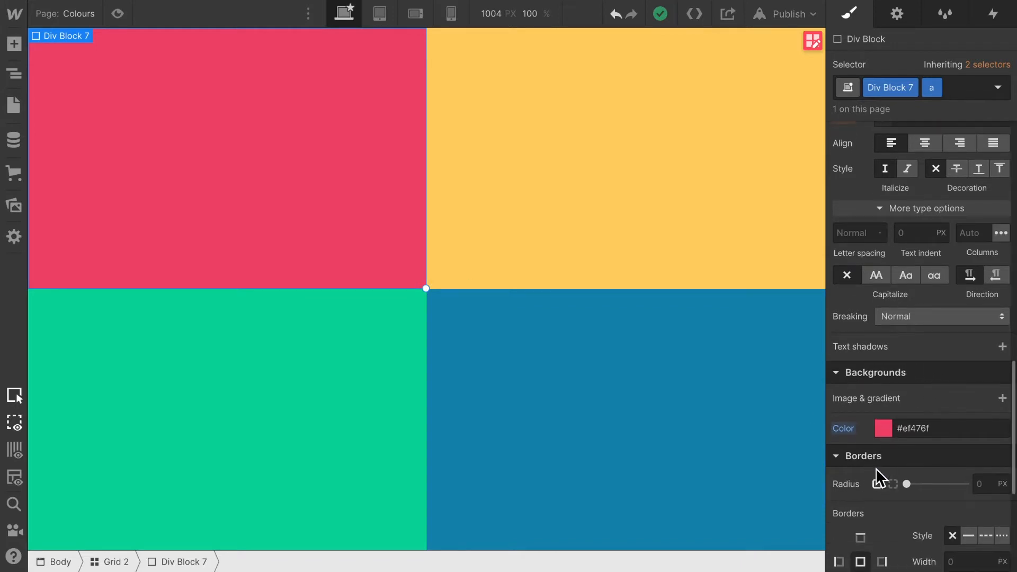
{"action": "left_click", "coordinate": [887, 431]}
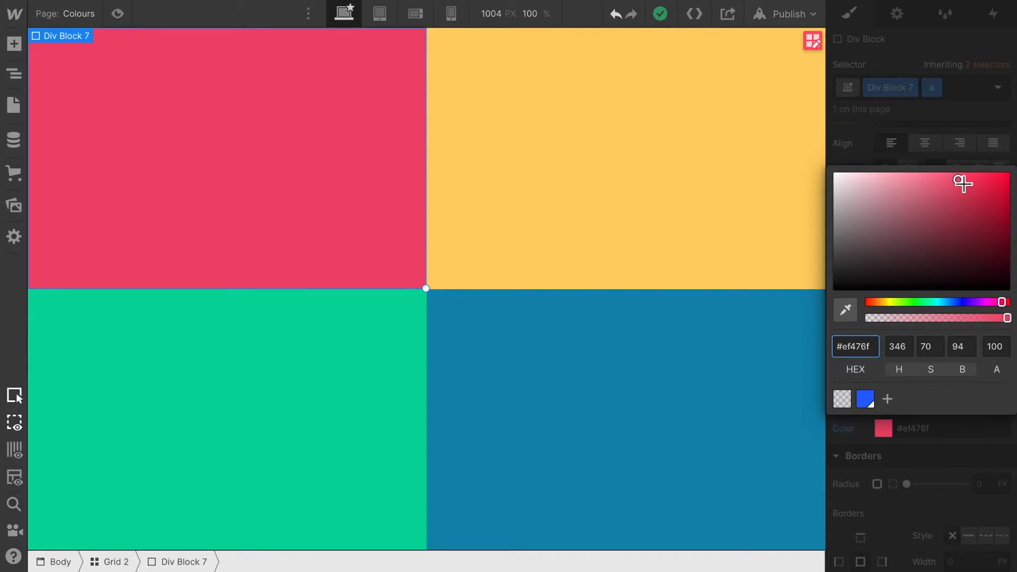
{"action": "left_click_drag", "start_coordinate": [962, 183], "coordinate": [976, 206]}
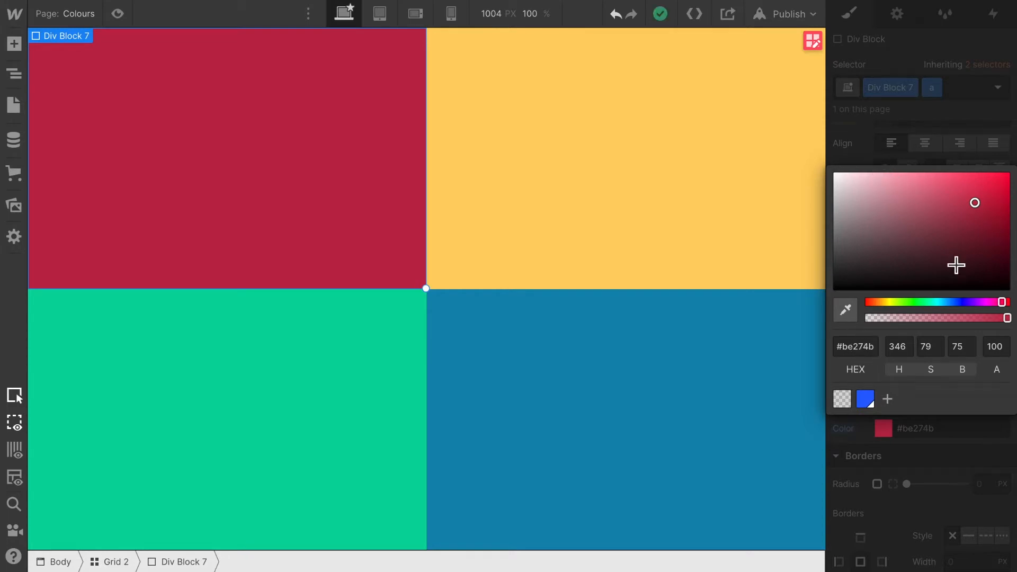
- Switch the color values to RGB, lower the red block's background alpha to 0 and restore it to 100
{"action": "left_click", "coordinate": [858, 346]}
{"action": "left_click", "coordinate": [904, 370]}
{"action": "left_click_drag", "start_coordinate": [1009, 320], "coordinate": [850, 322]}
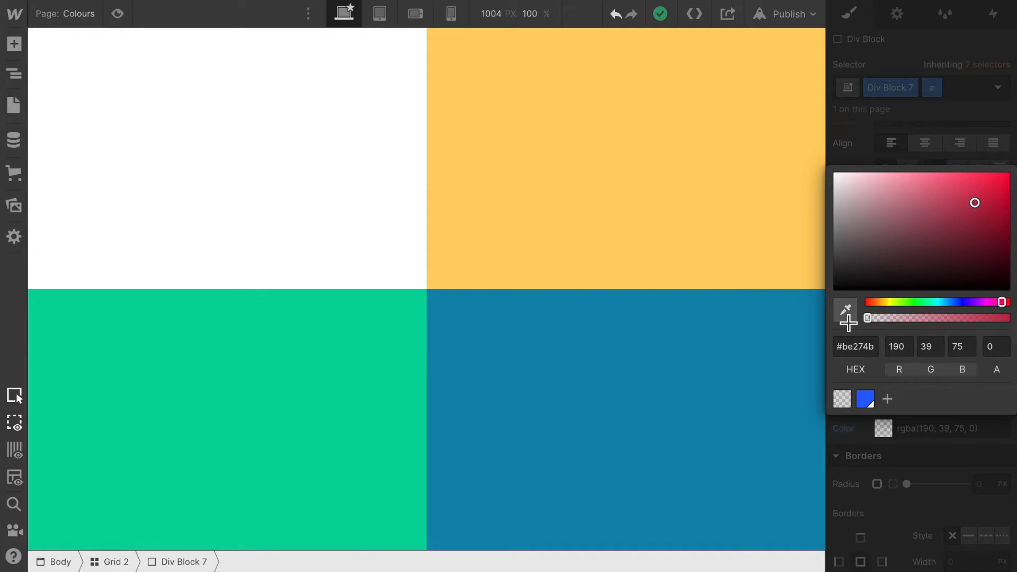
{"action": "left_click", "coordinate": [887, 319]}
{"action": "left_click_drag", "start_coordinate": [904, 331], "coordinate": [1013, 329]}
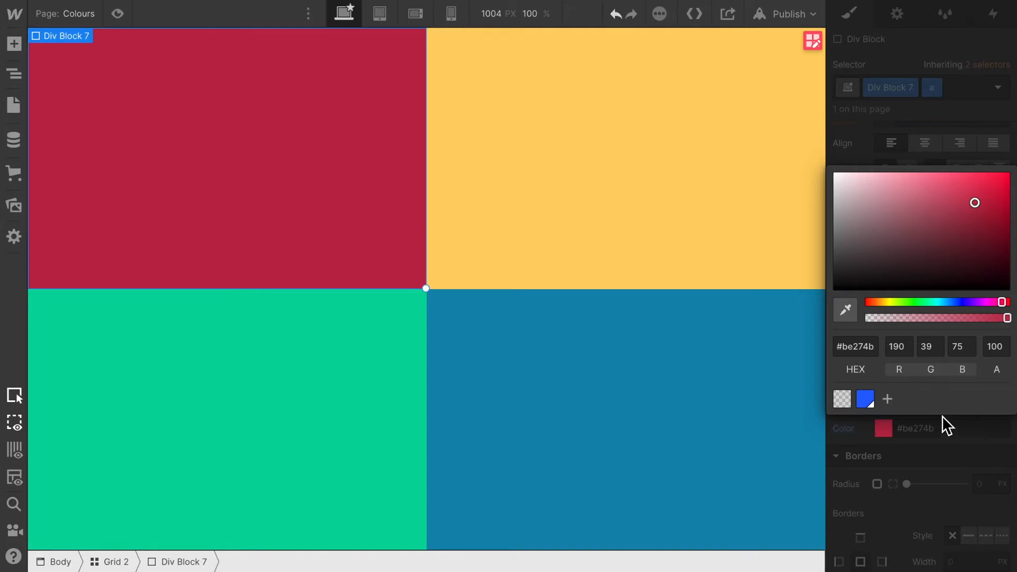
- Save the block's background color as a global swatch named Crimson
{"action": "left_click", "coordinate": [888, 400]}
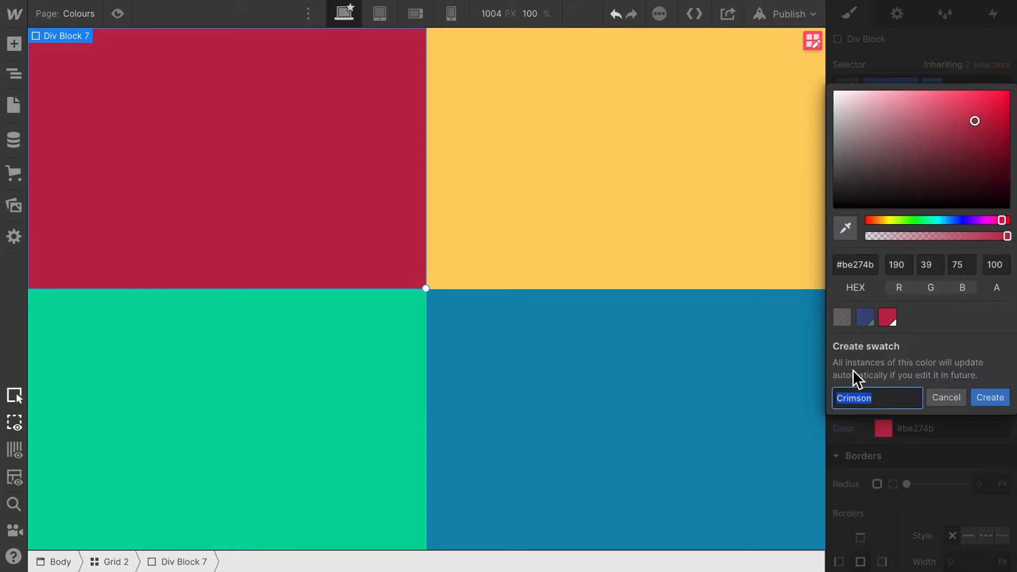
{"action": "left_click", "coordinate": [995, 404]}
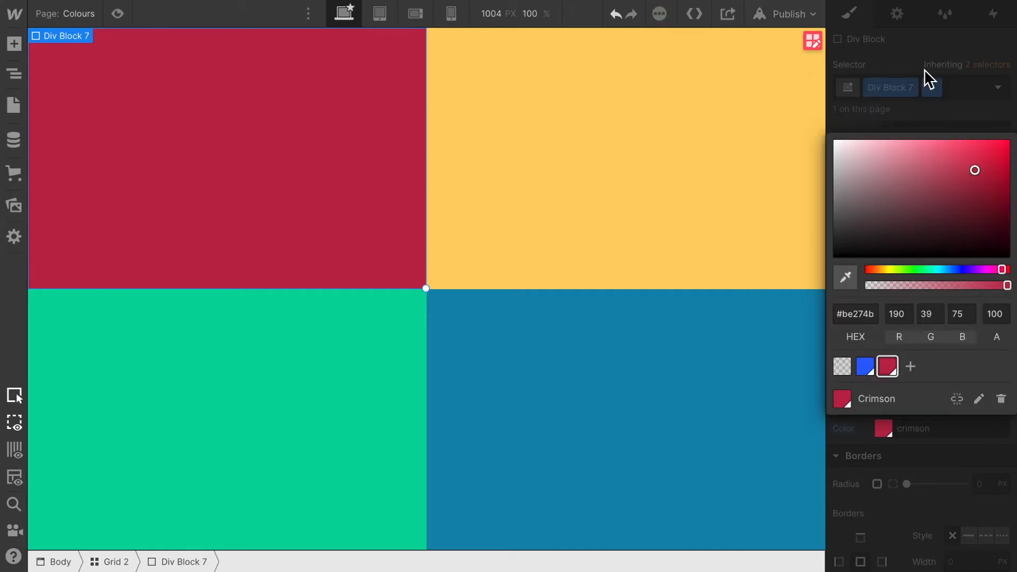
{"action": "left_click", "coordinate": [905, 112]}
- Check where the block's text color is inherited from and which swatches are available for it
{"action": "scroll", "coordinate": [846, 439], "scroll_direction": "up", "scroll_amount": 4}
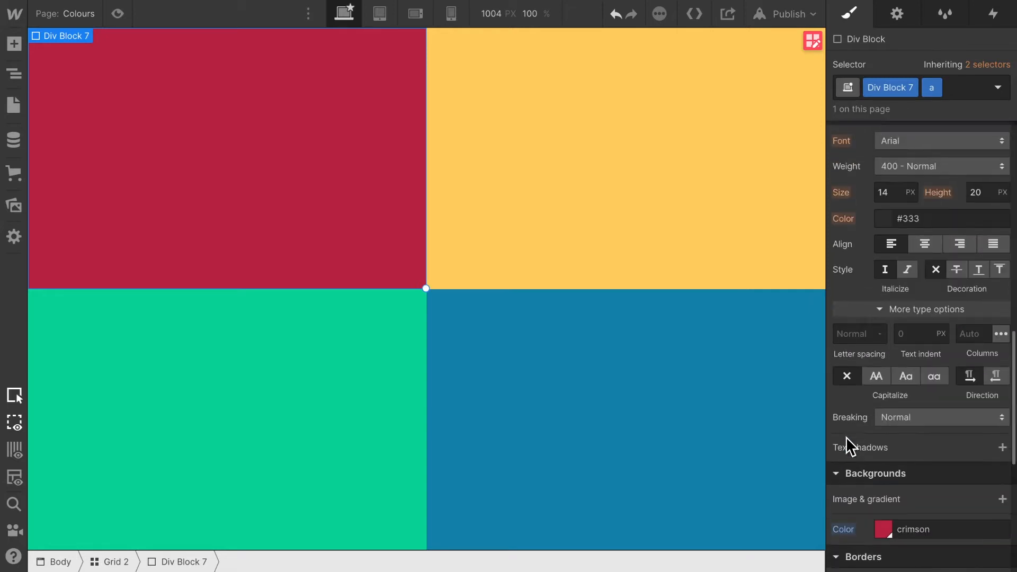
{"action": "left_click", "coordinate": [851, 248]}
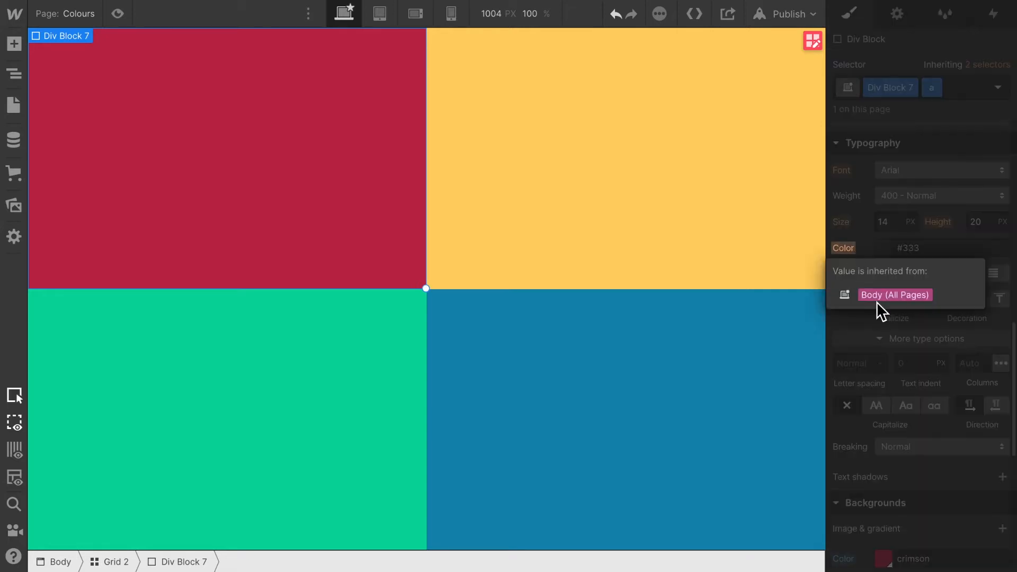
{"action": "left_click", "coordinate": [891, 248]}
{"action": "left_click", "coordinate": [890, 248]}
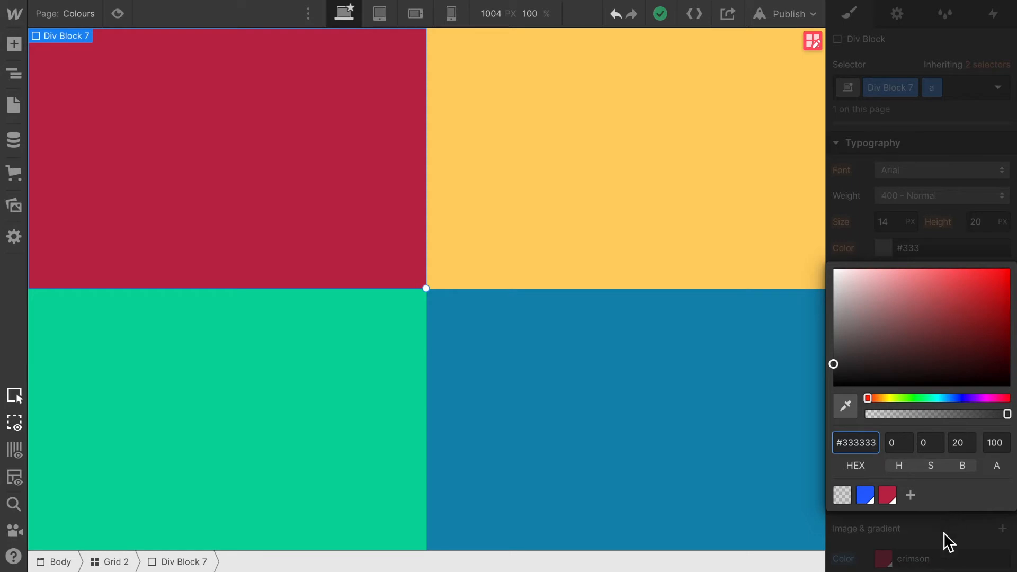
{"action": "left_click", "coordinate": [866, 246]}
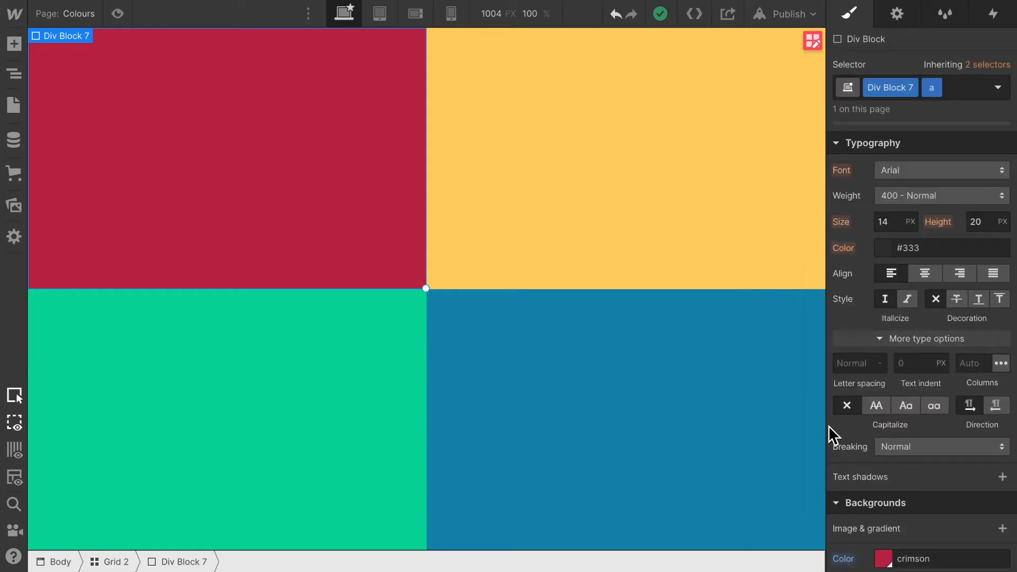
- Try #2b53b1 as the red block's background color and undo the change
{"action": "left_click", "coordinate": [798, 350]}
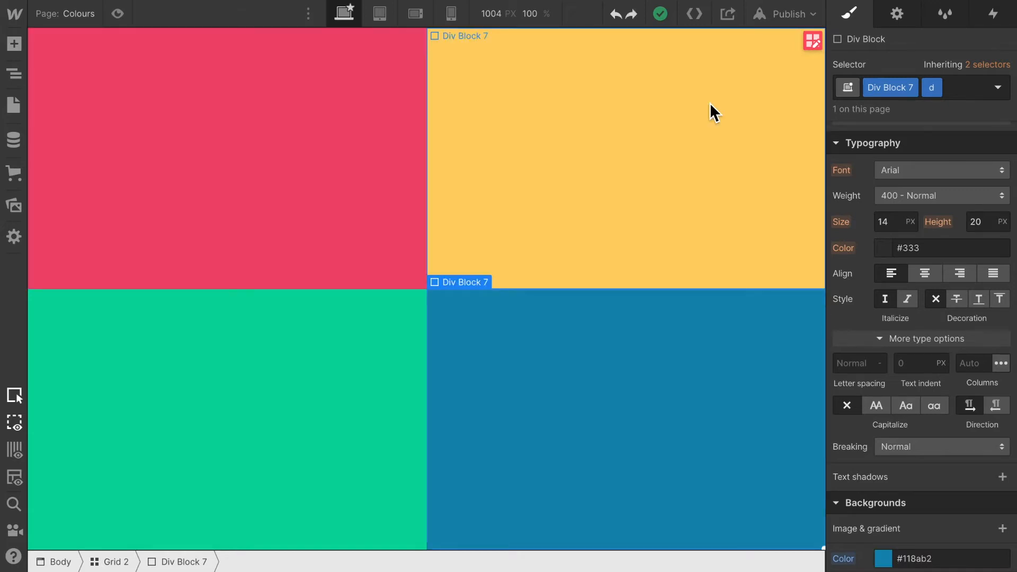
{"action": "left_click", "coordinate": [332, 183]}
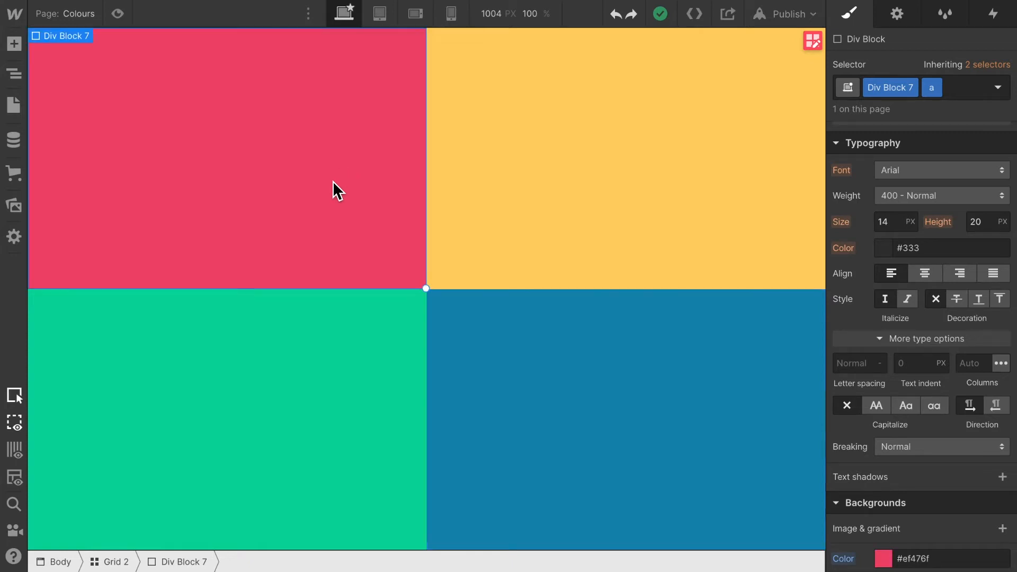
{"action": "left_click", "coordinate": [891, 559]}
{"action": "left_click", "coordinate": [968, 339]}
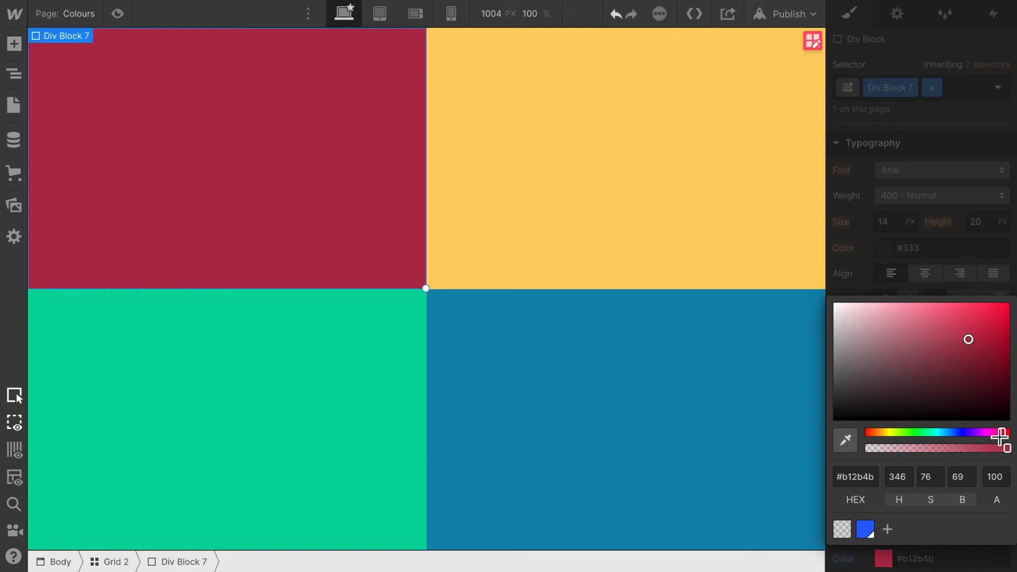
{"action": "left_click_drag", "start_coordinate": [1001, 432], "coordinate": [955, 439]}
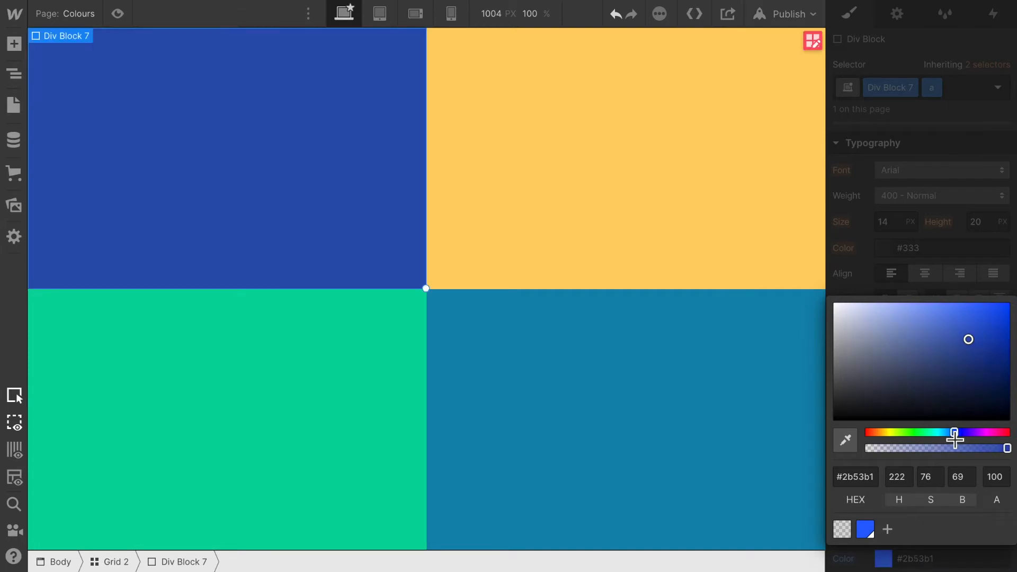
{"action": "left_click", "coordinate": [625, 443]}
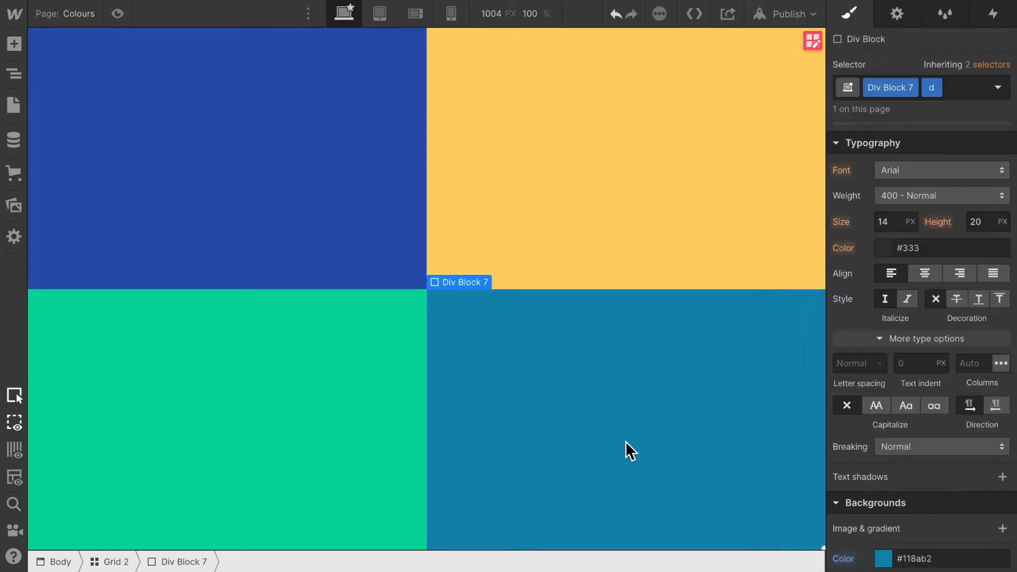
{"action": "key", "text": "ctrl+z"}
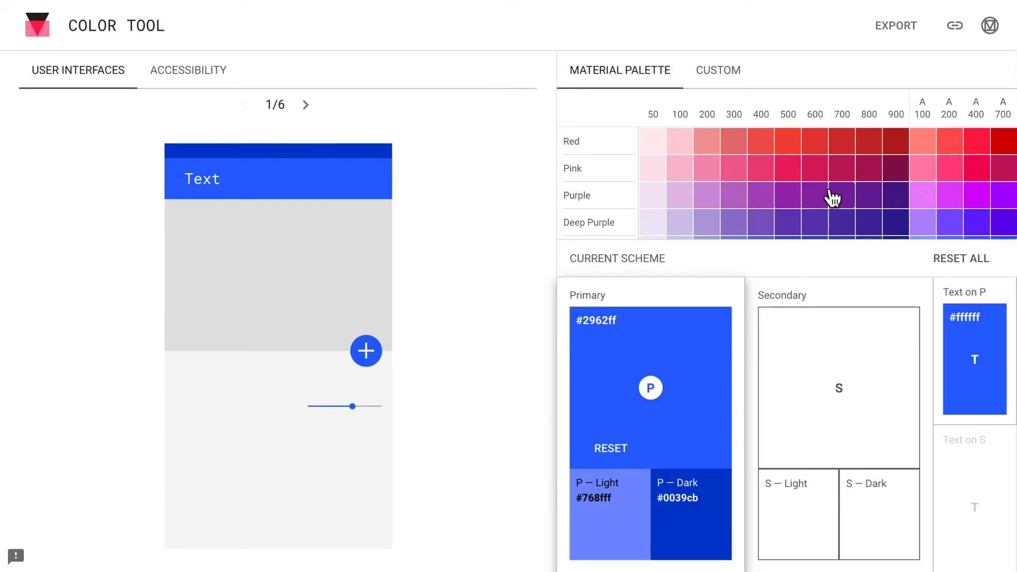
- In the Material Color Tool, choose Amber 900 (#ff6f00) as the primary color of the scheme
{"action": "scroll", "coordinate": [829, 198], "scroll_direction": "down", "scroll_amount": 1}
{"action": "scroll", "coordinate": [830, 197], "scroll_direction": "up", "scroll_amount": 1}
{"action": "scroll", "coordinate": [835, 186], "scroll_direction": "down", "scroll_amount": 3}
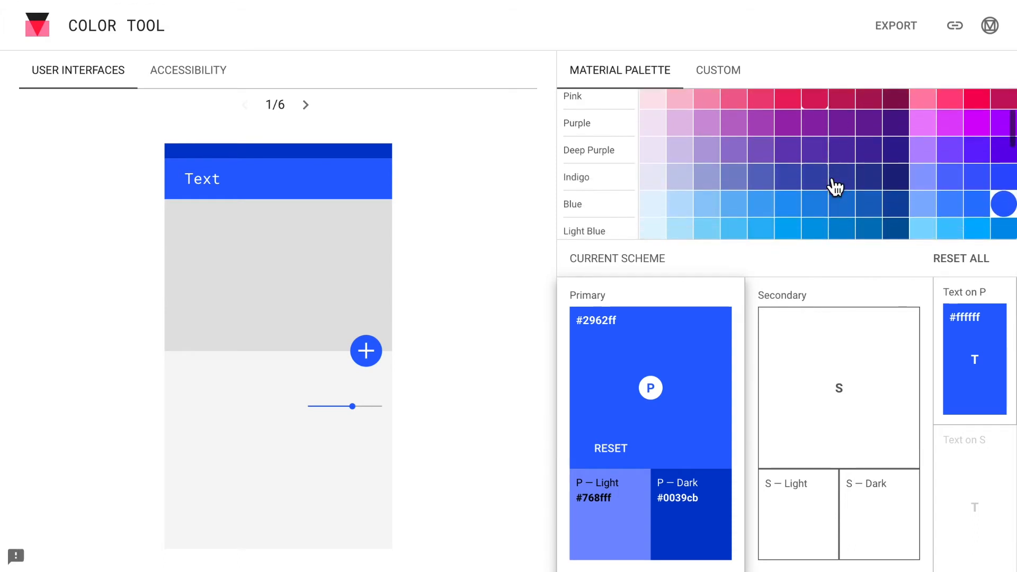
{"action": "scroll", "coordinate": [835, 185], "scroll_direction": "down", "scroll_amount": 3}
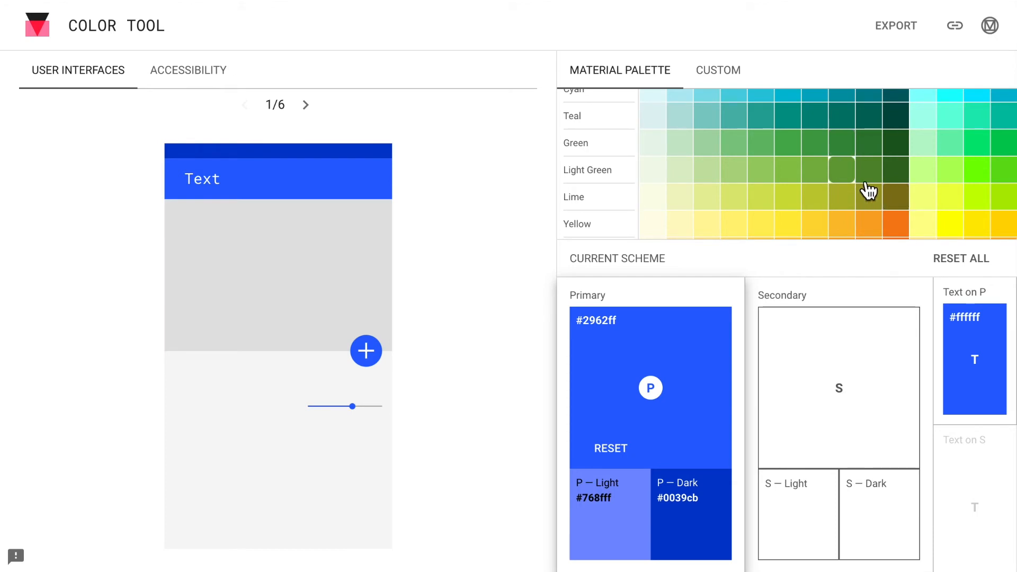
{"action": "scroll", "coordinate": [875, 190], "scroll_direction": "down", "scroll_amount": 2}
{"action": "scroll", "coordinate": [874, 191], "scroll_direction": "down", "scroll_amount": 2}
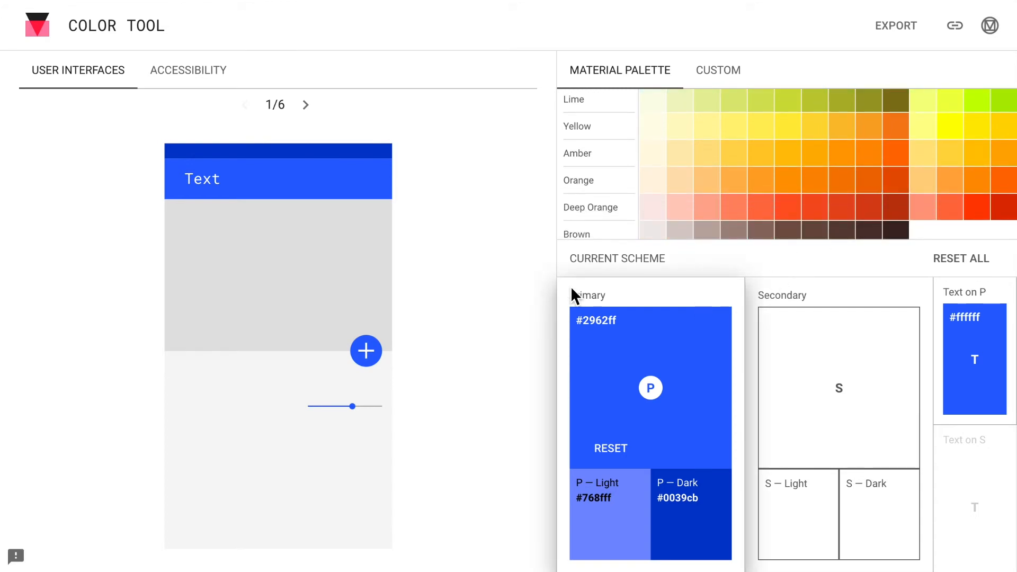
{"action": "left_click", "coordinate": [898, 161]}
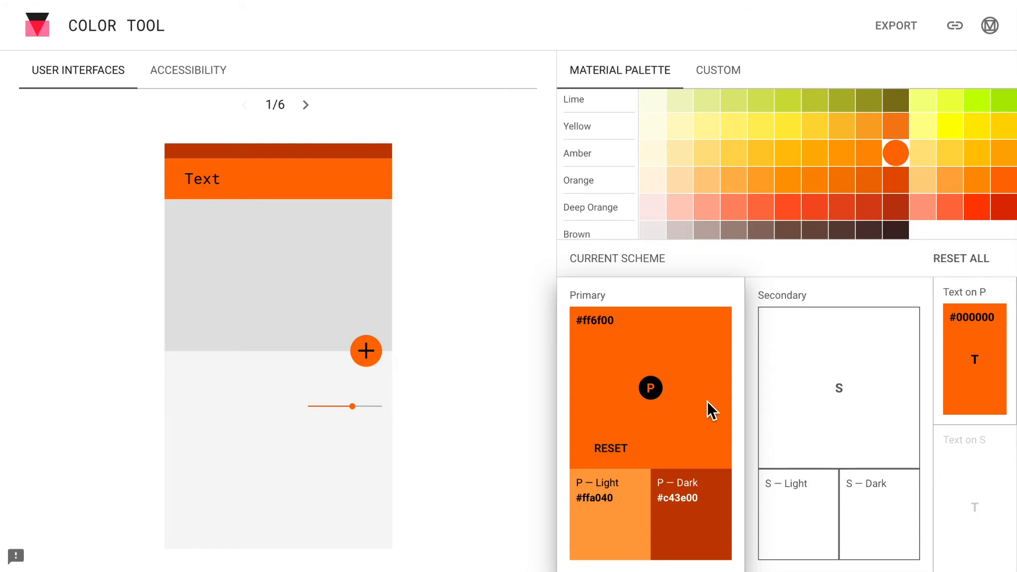
- Review the accessibility ratings for white and black text on the primary color and its light and dark variants
{"action": "left_click", "coordinate": [201, 80]}
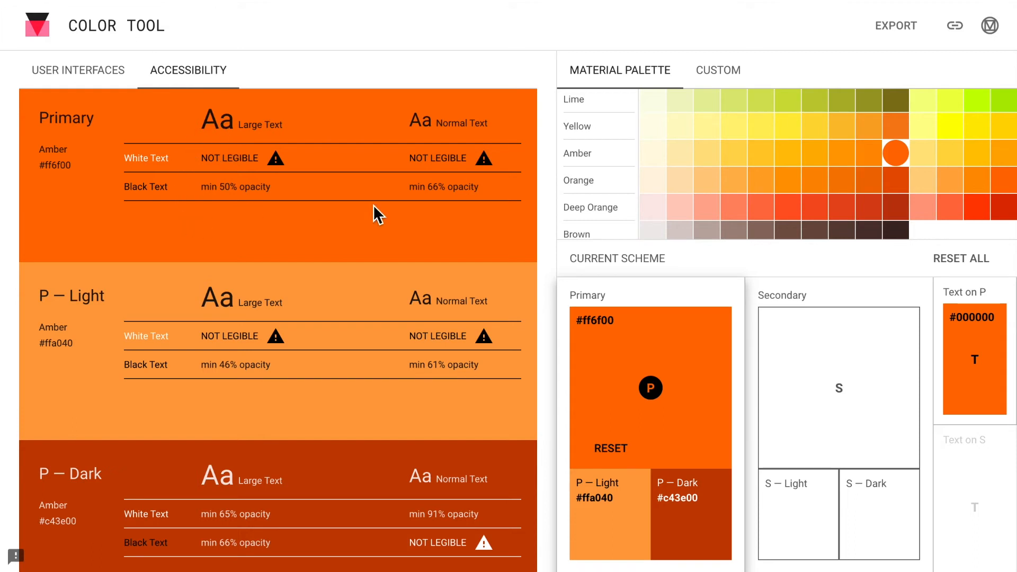
{"action": "scroll", "coordinate": [386, 279], "scroll_direction": "down", "scroll_amount": 2}
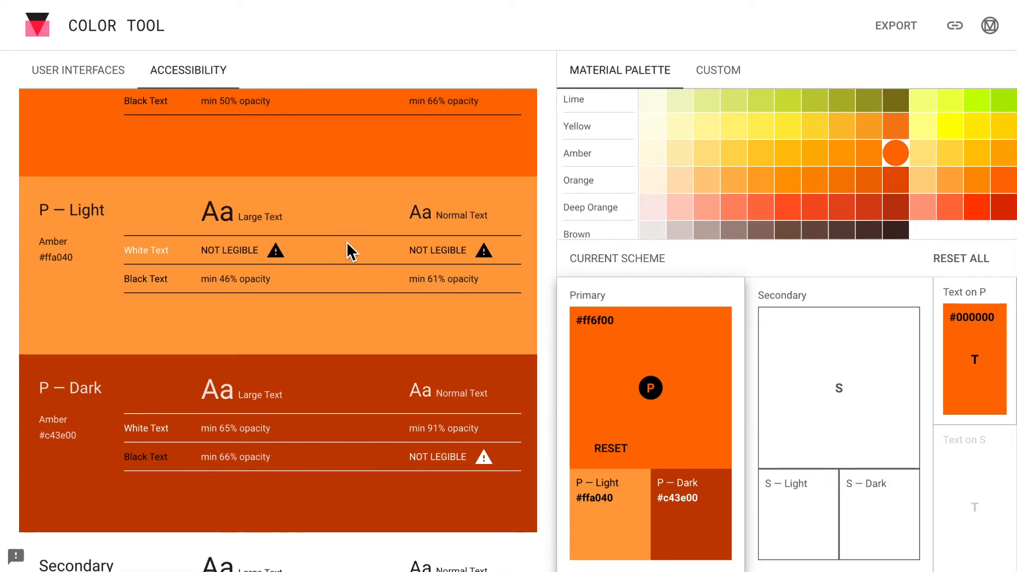
{"action": "scroll", "coordinate": [347, 242], "scroll_direction": "up", "scroll_amount": 3}
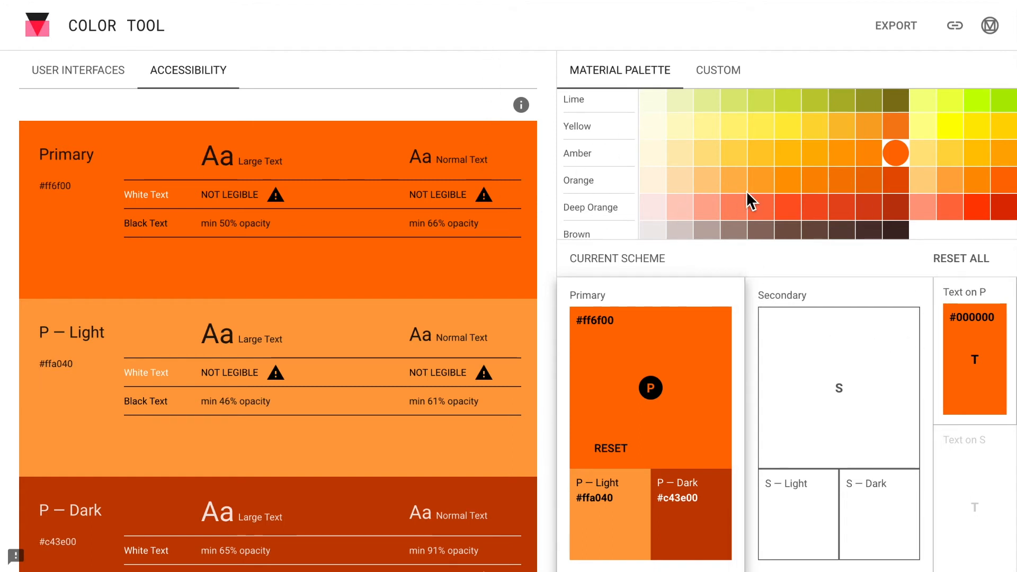
{"action": "scroll", "coordinate": [918, 143], "scroll_direction": "up", "scroll_amount": 10}
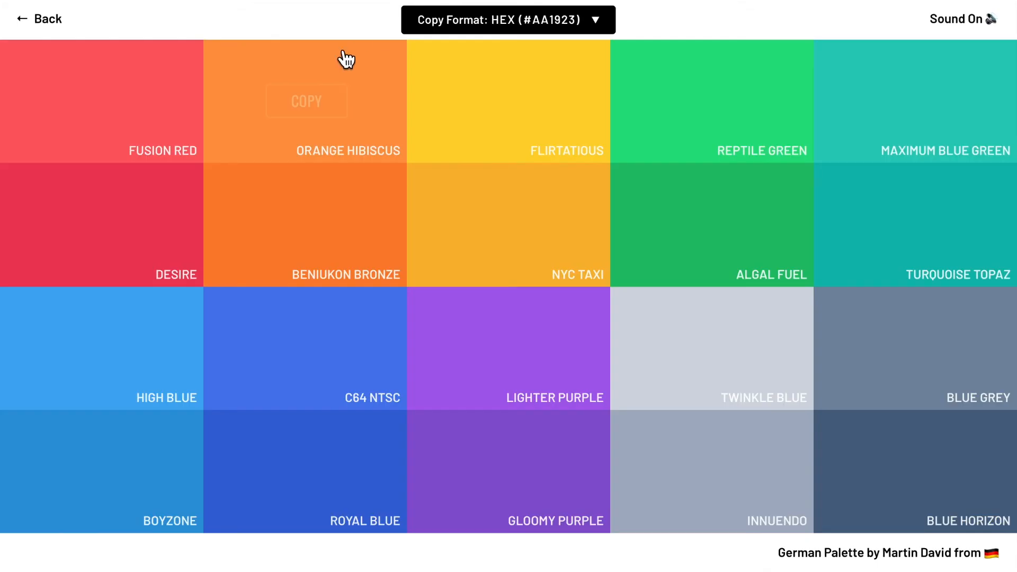
- In Flat UI Colors, return to the palette overview and copy the HEX code of Beniukon Bronze from the German Palette
{"action": "left_click", "coordinate": [35, 25]}
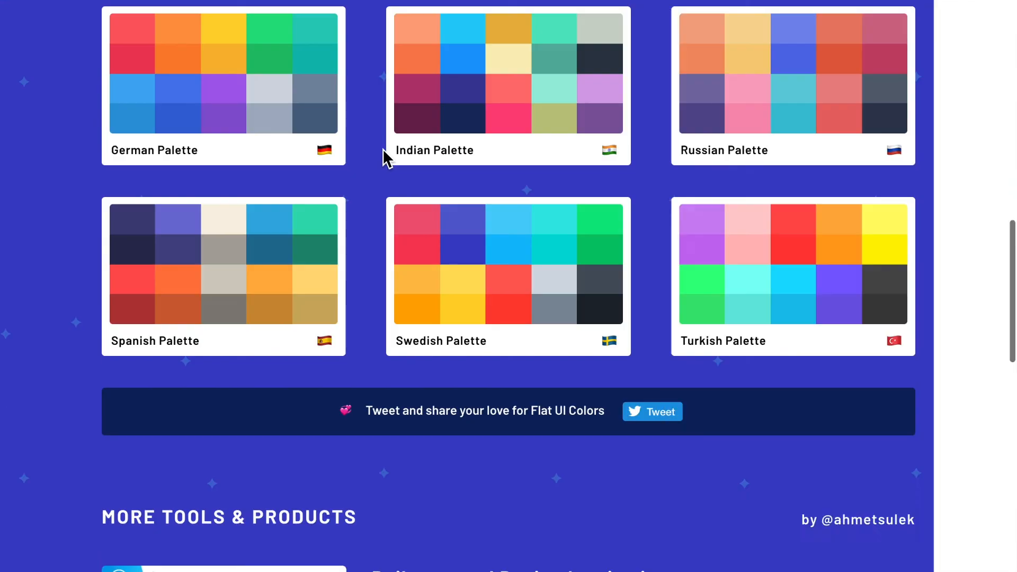
{"action": "scroll", "coordinate": [388, 158], "scroll_direction": "up", "scroll_amount": 3}
{"action": "scroll", "coordinate": [383, 154], "scroll_direction": "up", "scroll_amount": 10}
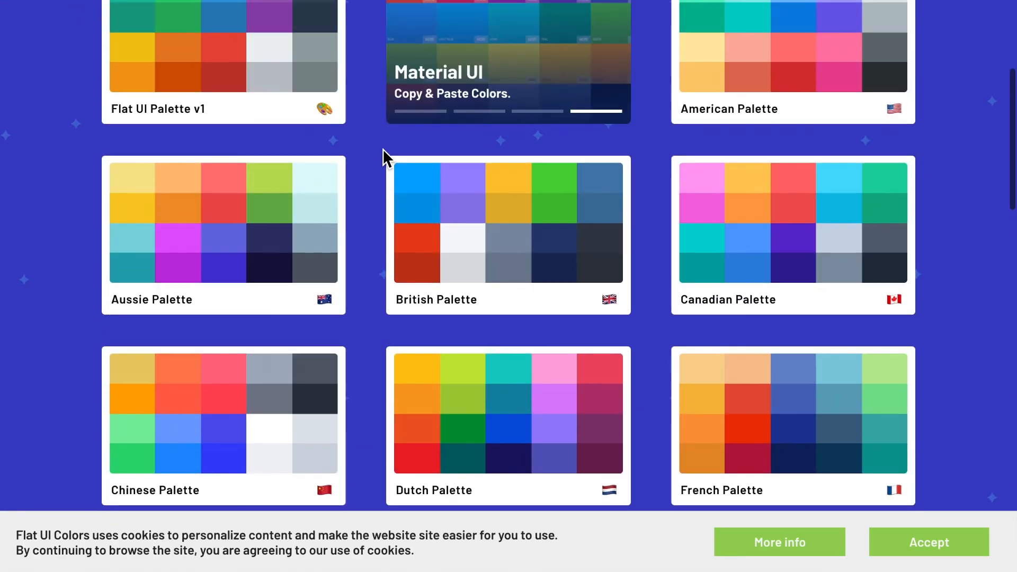
{"action": "scroll", "coordinate": [902, 447], "scroll_direction": "down", "scroll_amount": 15}
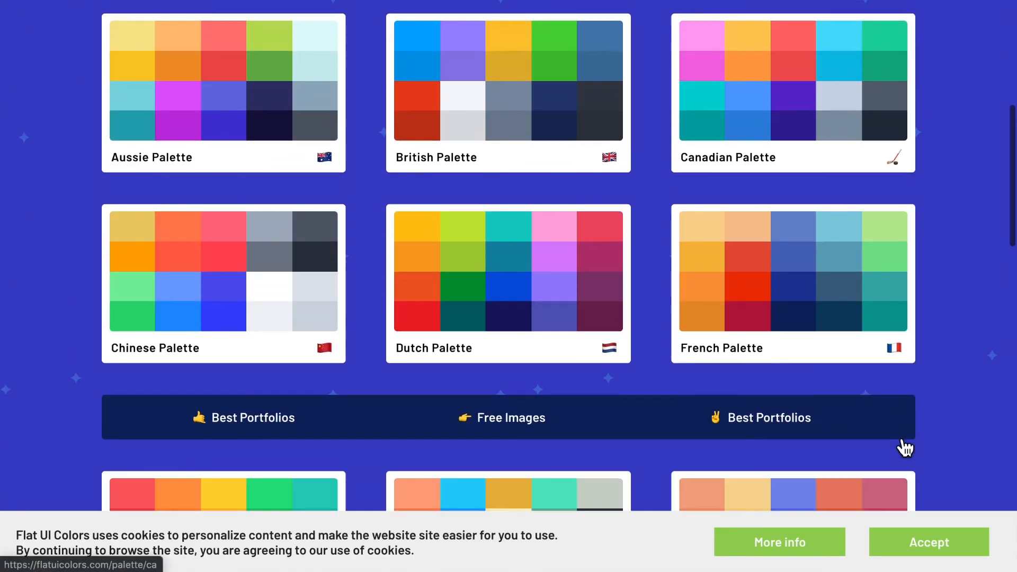
{"action": "scroll", "coordinate": [905, 447], "scroll_direction": "down", "scroll_amount": 1}
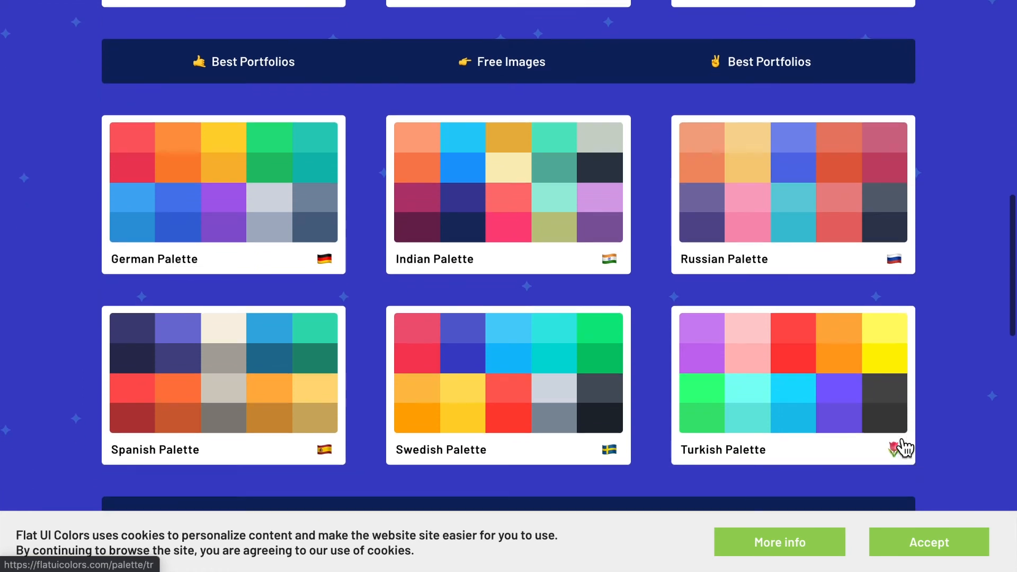
{"action": "left_click", "coordinate": [267, 211]}
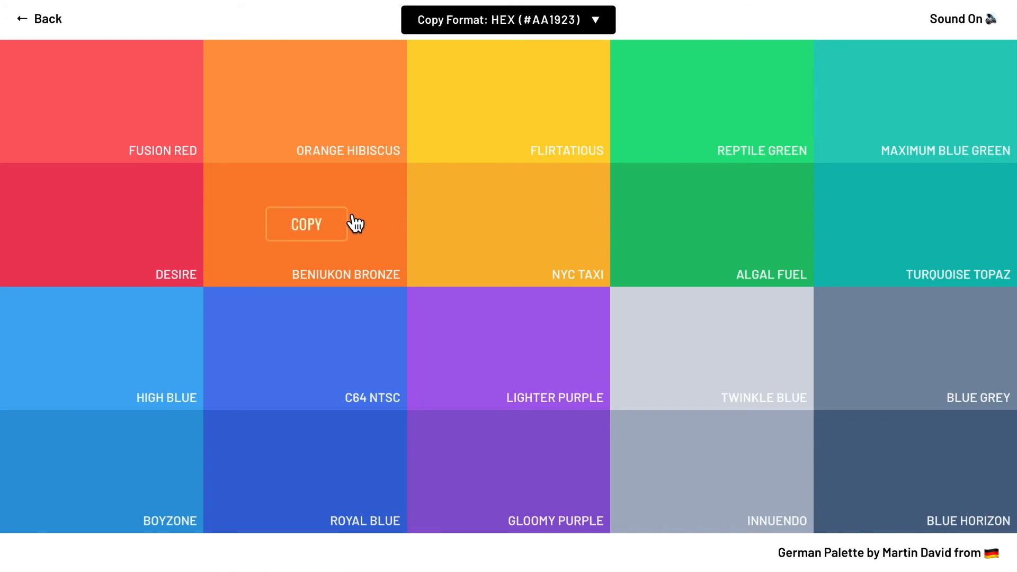
{"action": "left_click", "coordinate": [329, 233]}
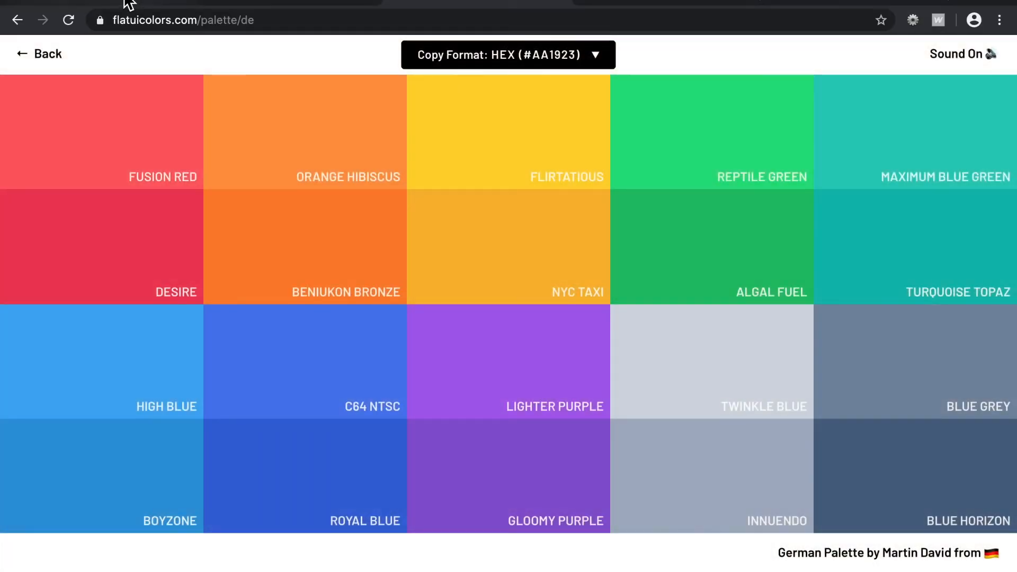
- Switch to Webflow, try #fa8231 as the yellow block's background color, and undo the change
{"action": "left_click", "coordinate": [130, 4]}
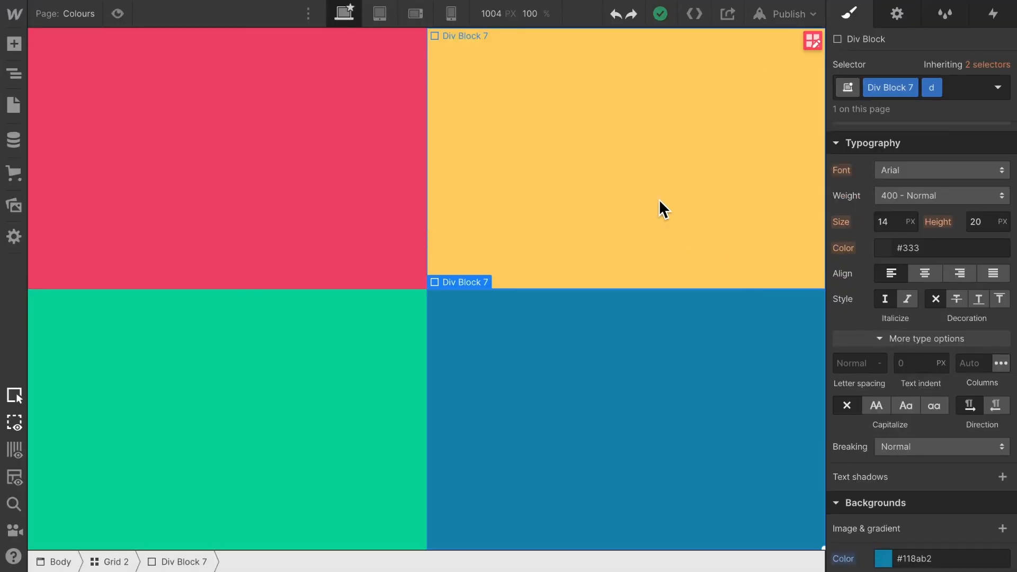
{"action": "left_click", "coordinate": [659, 199]}
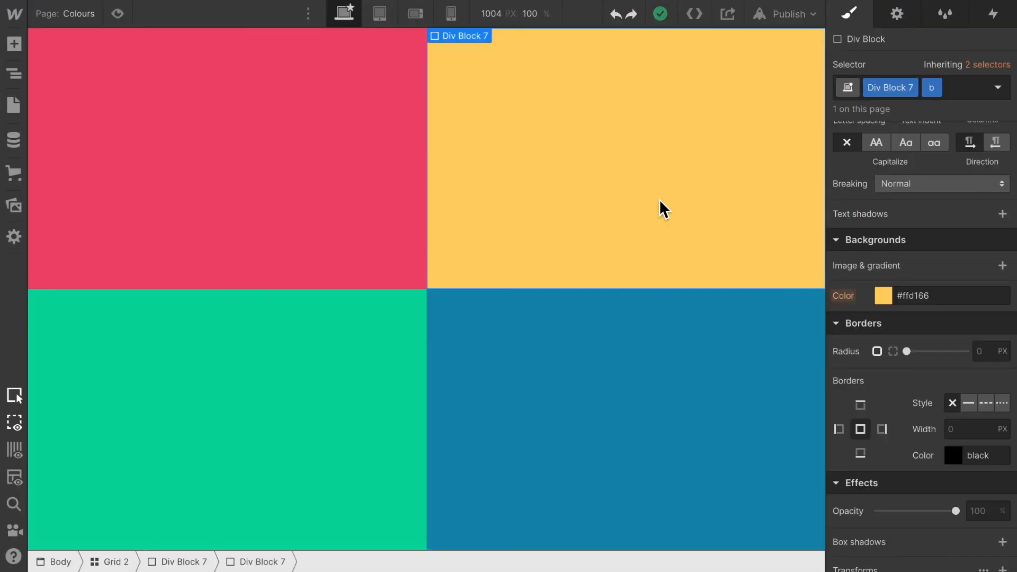
{"action": "left_click", "coordinate": [883, 295]}
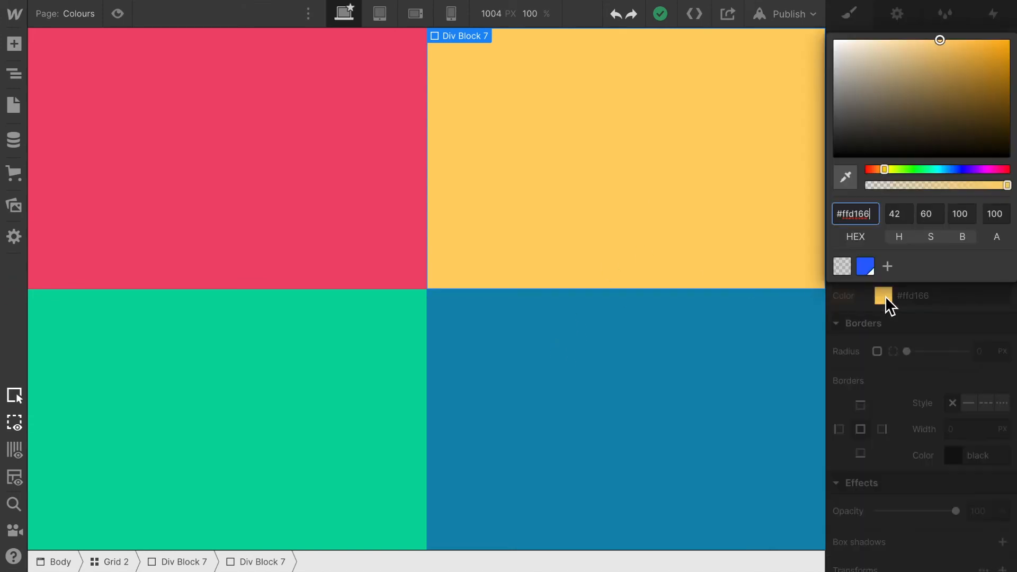
{"action": "double_click", "coordinate": [858, 213]}
{"action": "type", "text": "#fa3231"}
{"action": "left_click", "coordinate": [850, 219]}
{"action": "key", "text": "BackSpace"}
{"action": "key", "text": "Return"}
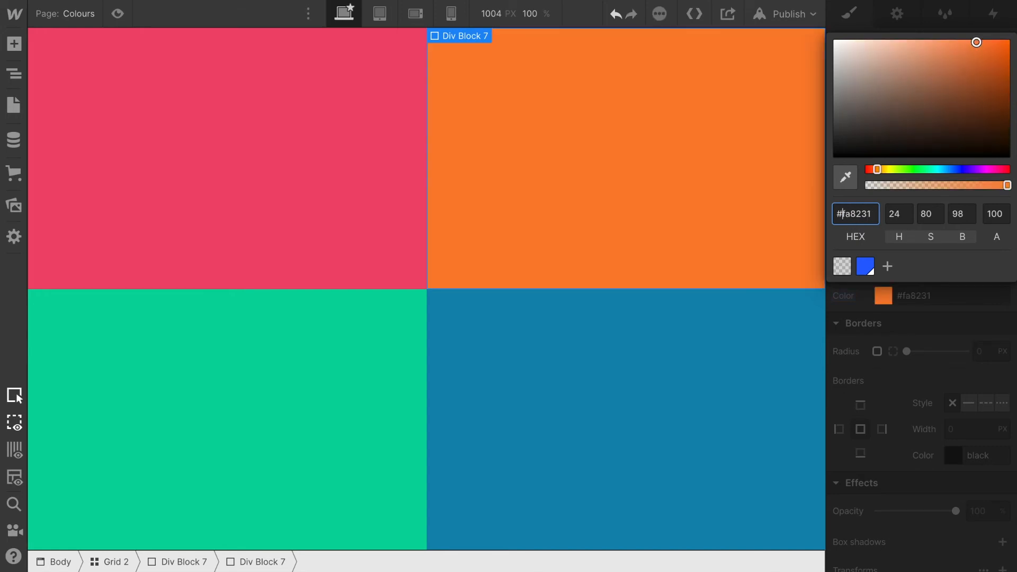
{"action": "left_click", "coordinate": [759, 408]}
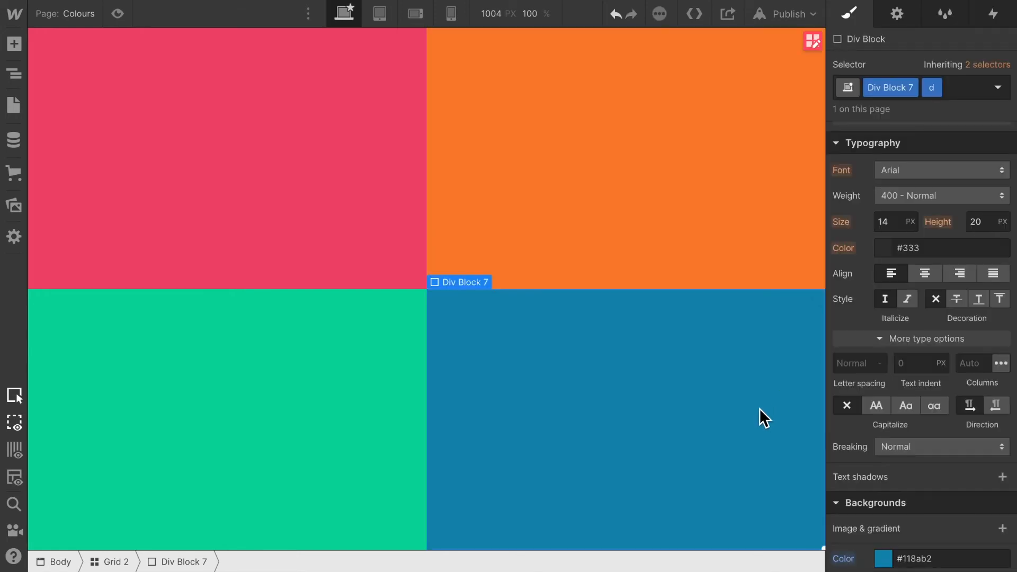
{"action": "key", "text": "ctrl+z"}
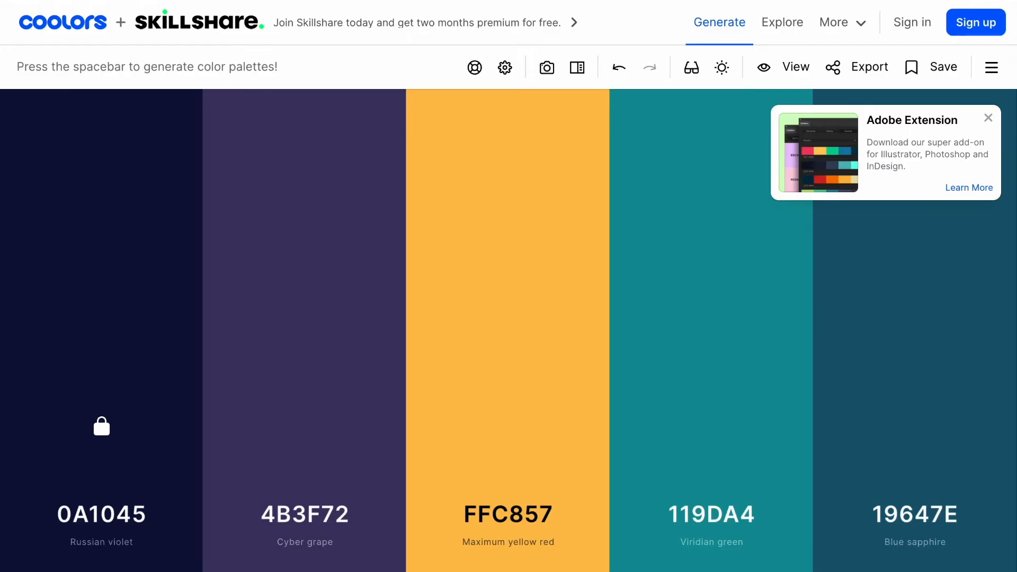
- In Coolors, generate new color palettes while keeping the dark 0A1045 color locked
{"action": "mouse_move", "coordinate": [279, 258]}
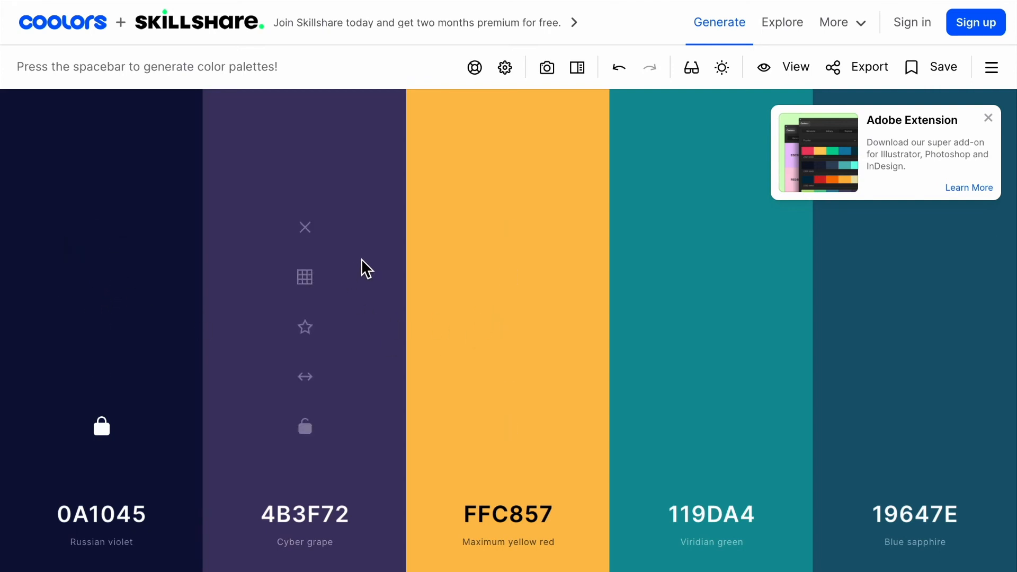
{"action": "key", "text": "space"}
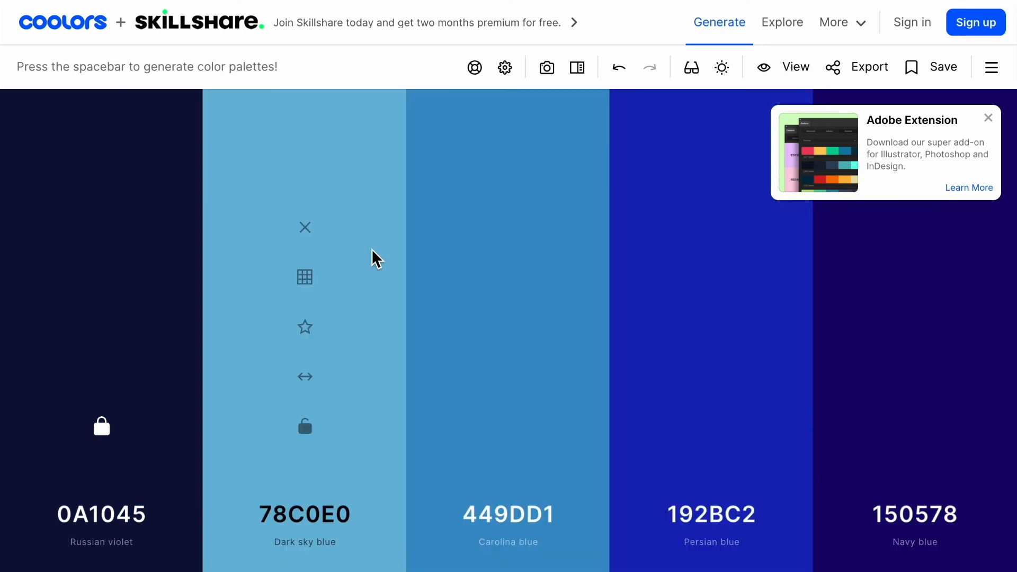
{"action": "key", "text": "space"}
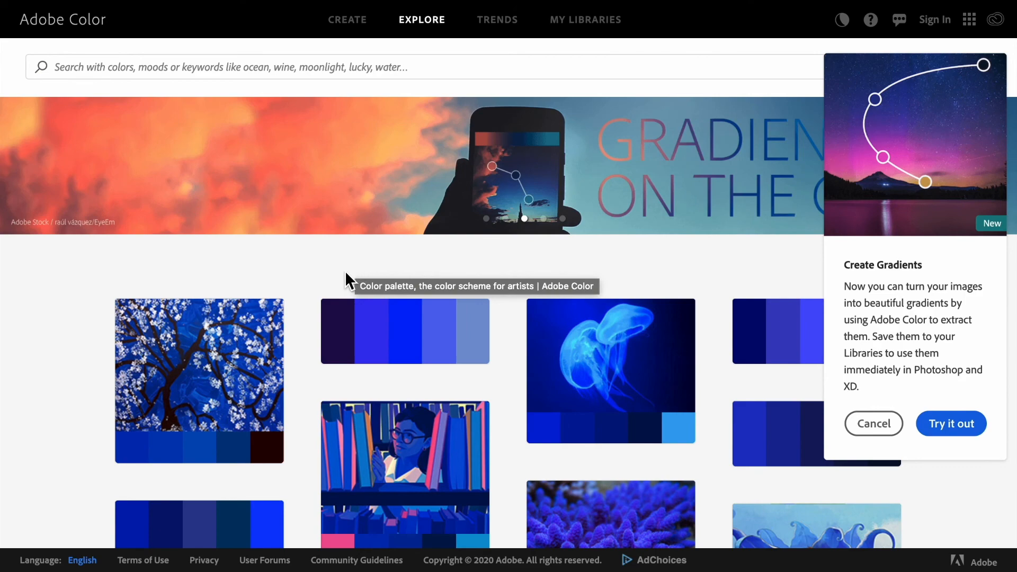
- In Adobe Color, browse the explore themes, open the color wheel and try the Monochromatic and Triad harmony rules
{"action": "mouse_move", "coordinate": [174, 396]}
{"action": "scroll", "coordinate": [281, 392], "scroll_direction": "down", "scroll_amount": 3}
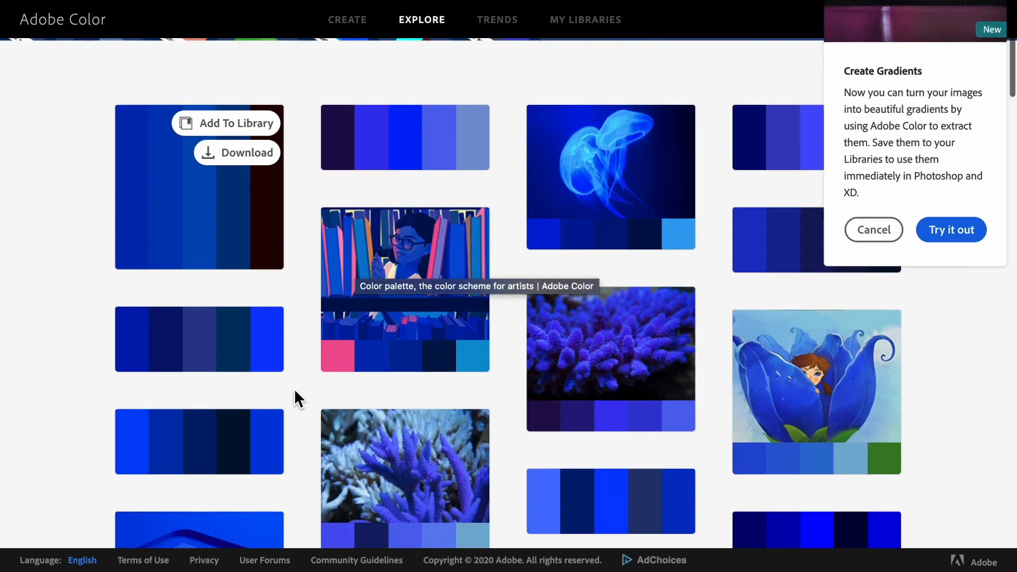
{"action": "scroll", "coordinate": [414, 442], "scroll_direction": "up", "scroll_amount": 3}
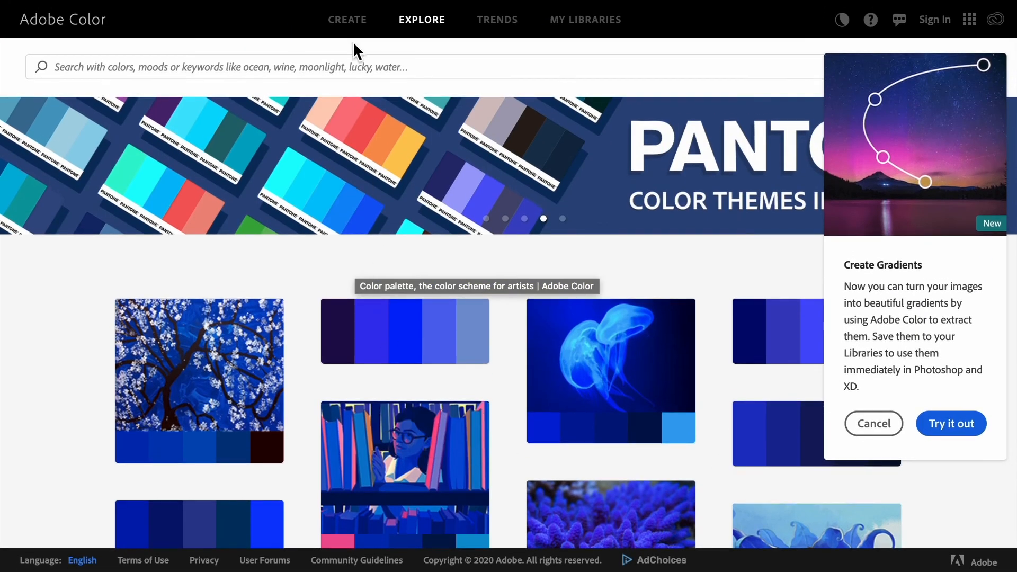
{"action": "left_click", "coordinate": [358, 29]}
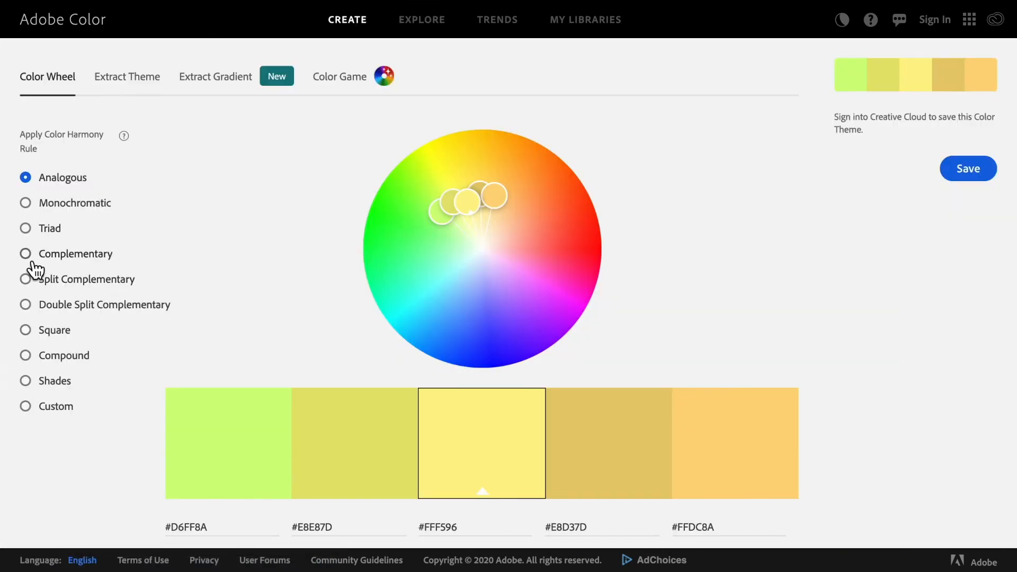
{"action": "left_click", "coordinate": [30, 208]}
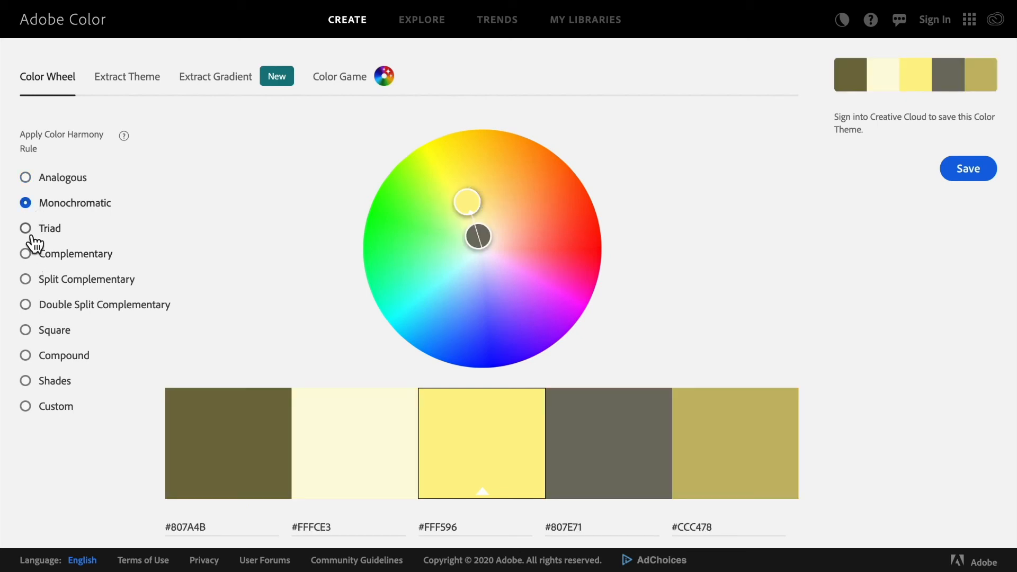
{"action": "left_click", "coordinate": [32, 233]}
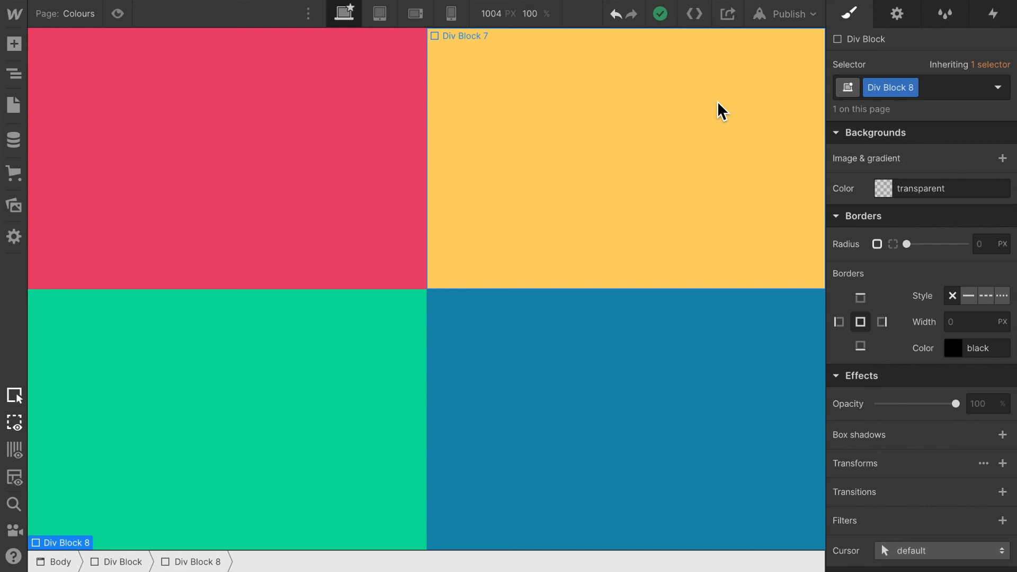
- In Webflow, sample dark blue #011843 from the surf photo as the background color of the empty div block above it
{"action": "scroll", "coordinate": [717, 100], "scroll_direction": "down", "scroll_amount": 2}
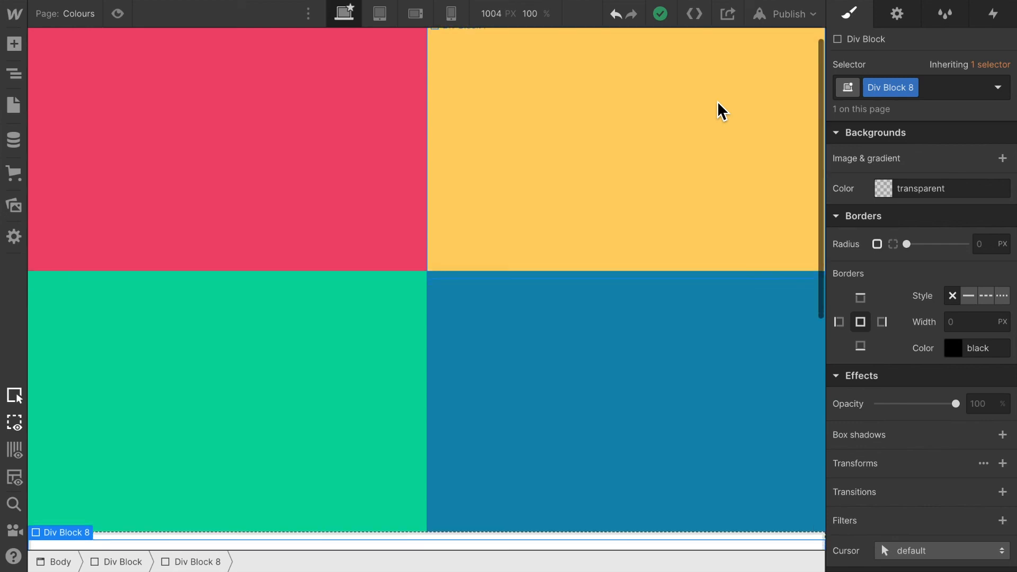
{"action": "scroll", "coordinate": [717, 100], "scroll_direction": "down", "scroll_amount": 1}
{"action": "scroll", "coordinate": [717, 101], "scroll_direction": "down", "scroll_amount": 5}
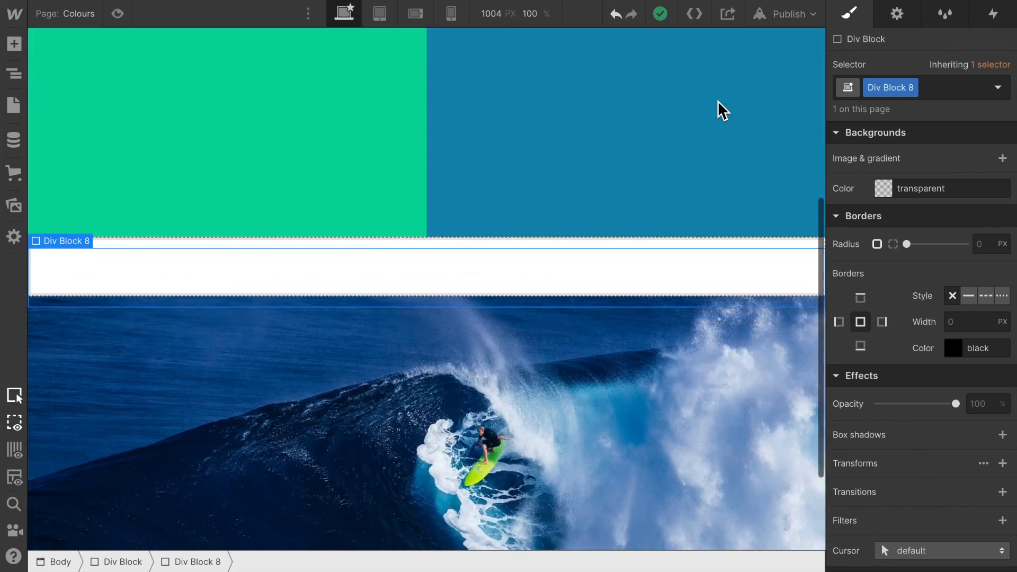
{"action": "scroll", "coordinate": [284, 285], "scroll_direction": "down", "scroll_amount": 2}
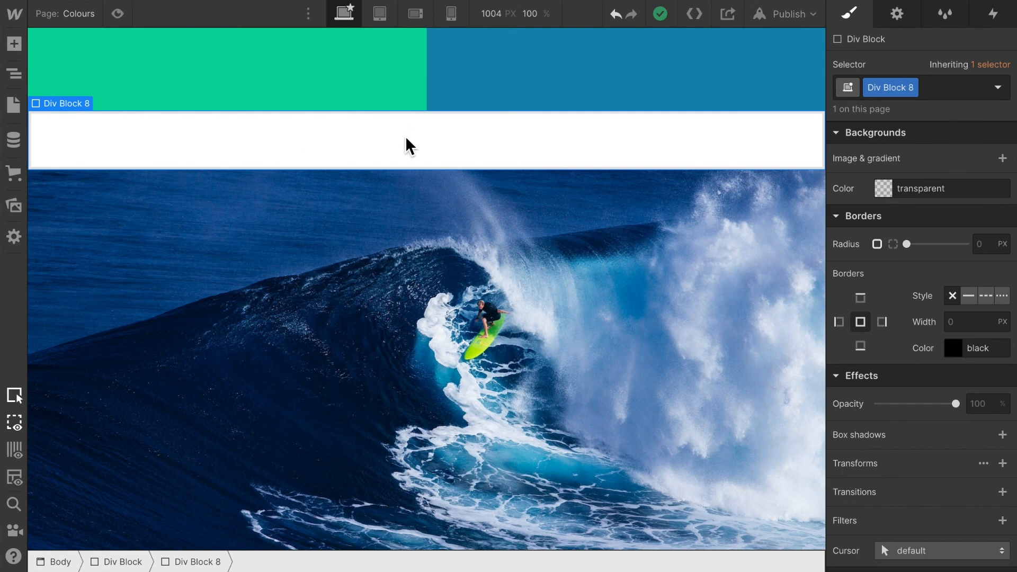
{"action": "left_click", "coordinate": [884, 190]}
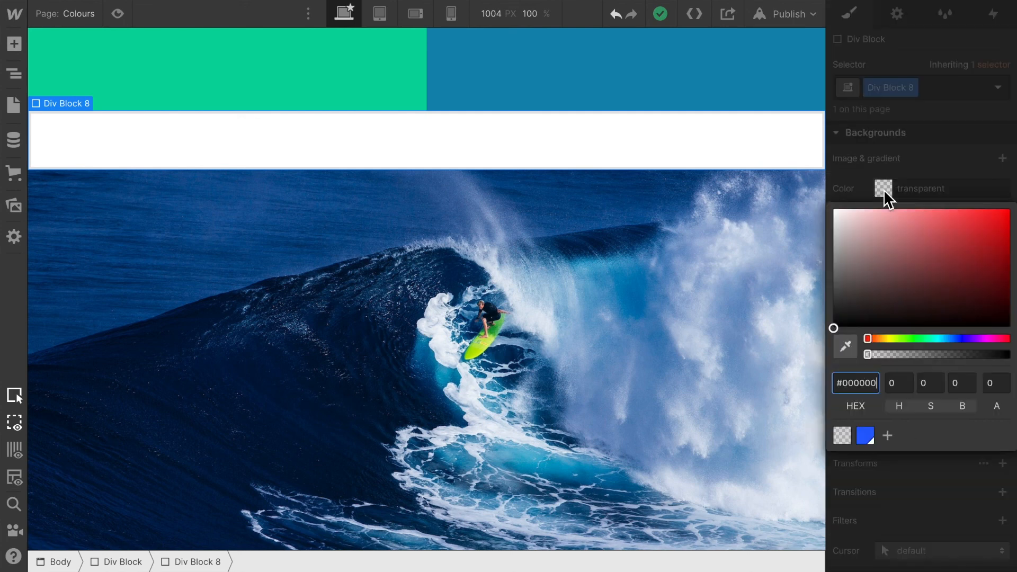
{"action": "left_click", "coordinate": [847, 349]}
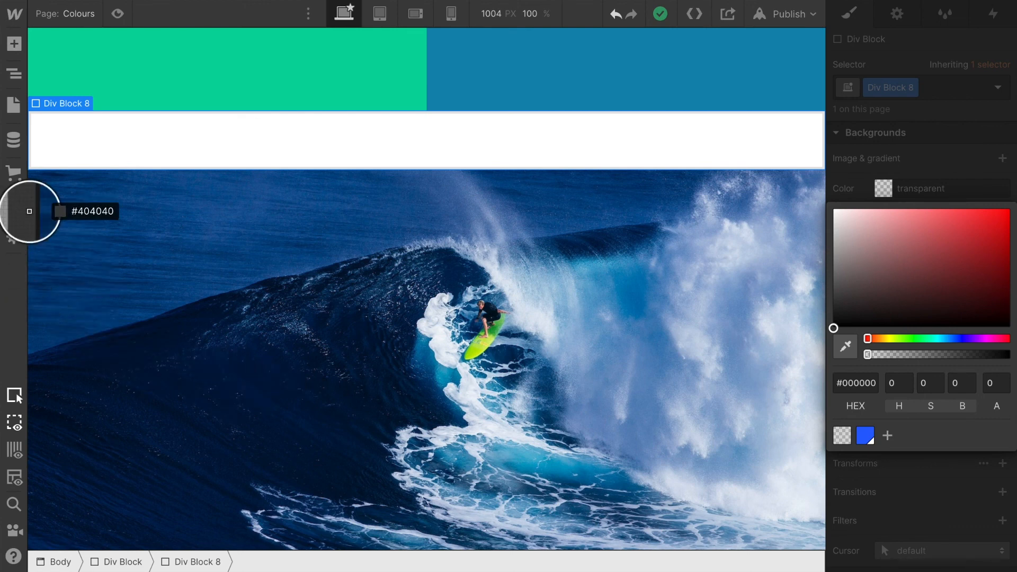
{"action": "left_click", "coordinate": [254, 393]}
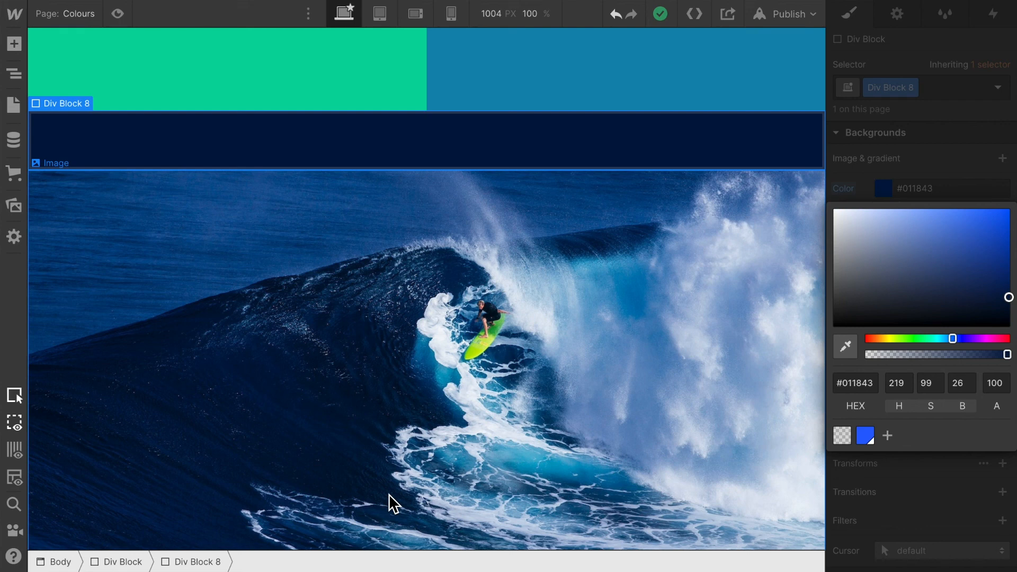
{"action": "scroll", "coordinate": [485, 334], "scroll_direction": "up", "scroll_amount": 2}
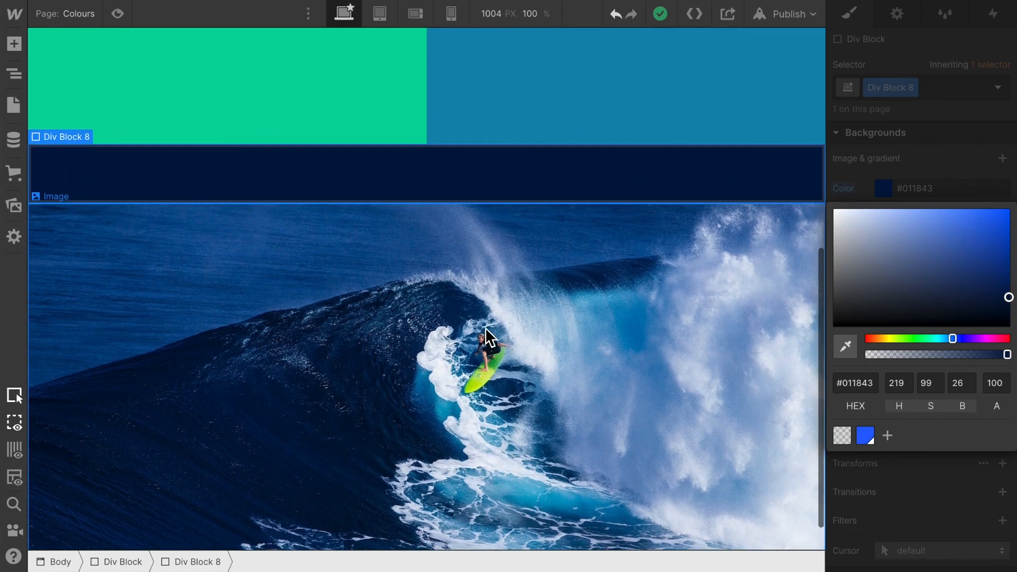